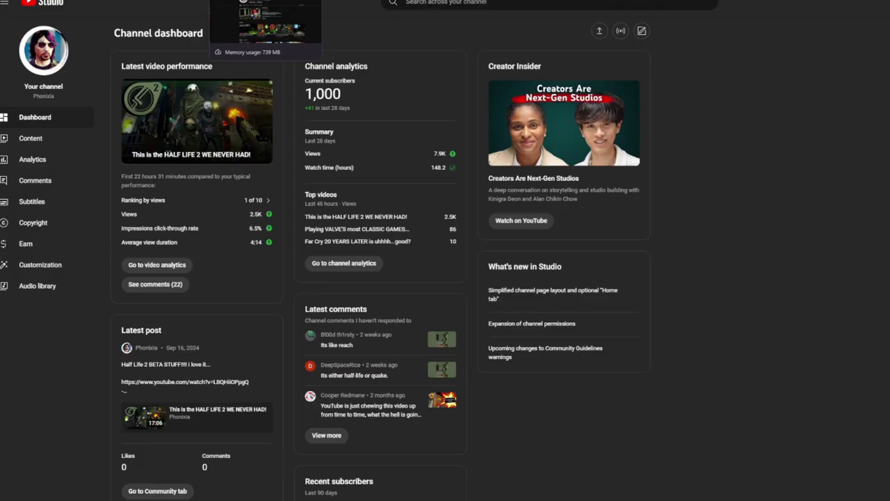
# Switch to the channel's public YouTube page to look it over
pyautogui.click(264, 28)
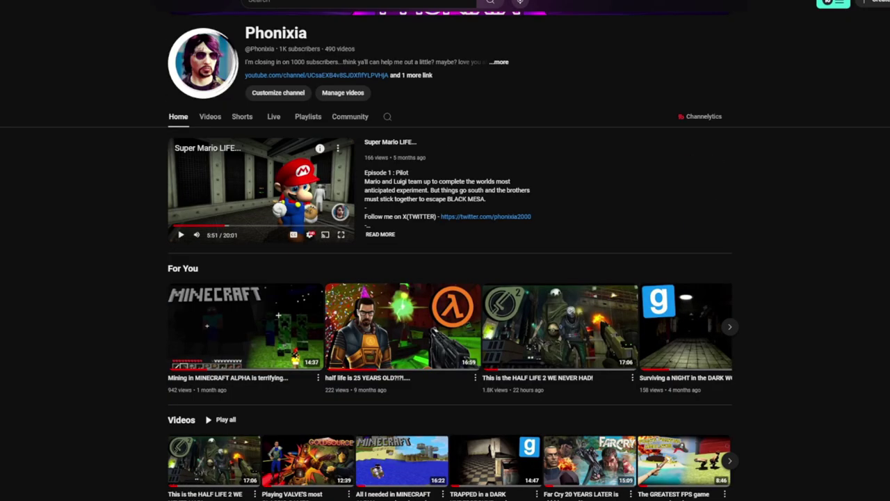
pyautogui.scroll(-3, 445, 278)
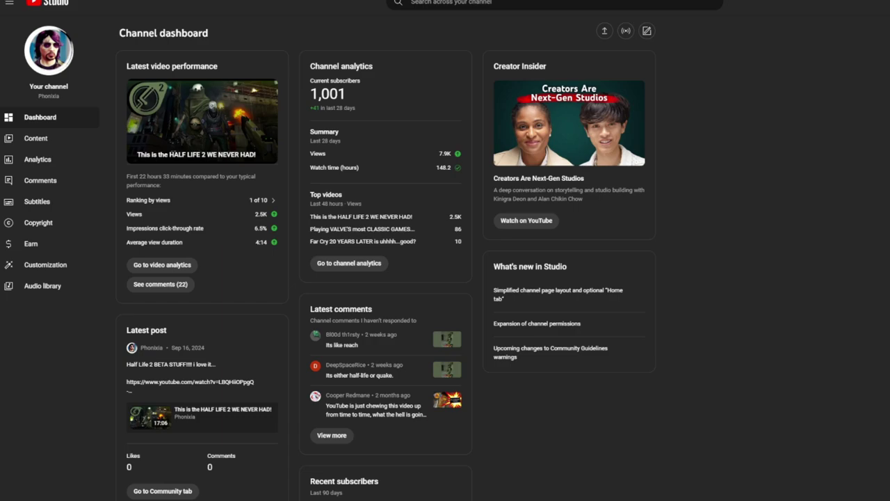
pyautogui.click(36, 137)
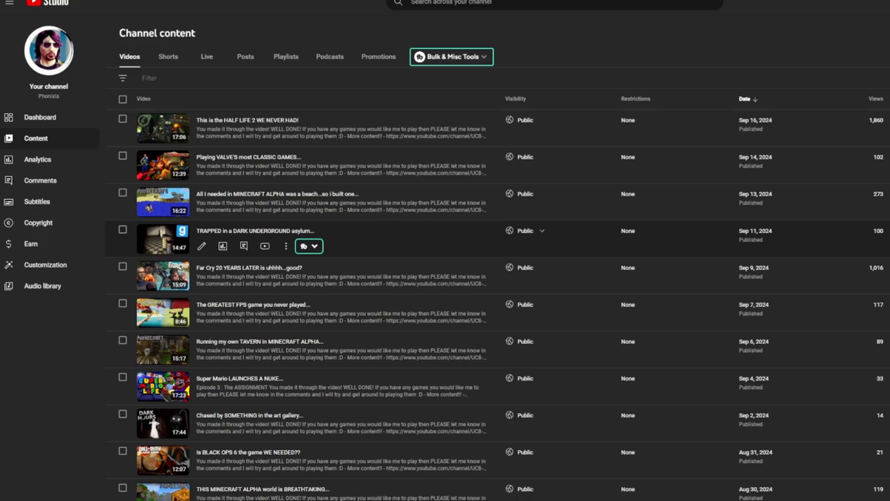
pyautogui.scroll(-6, 418, 240)
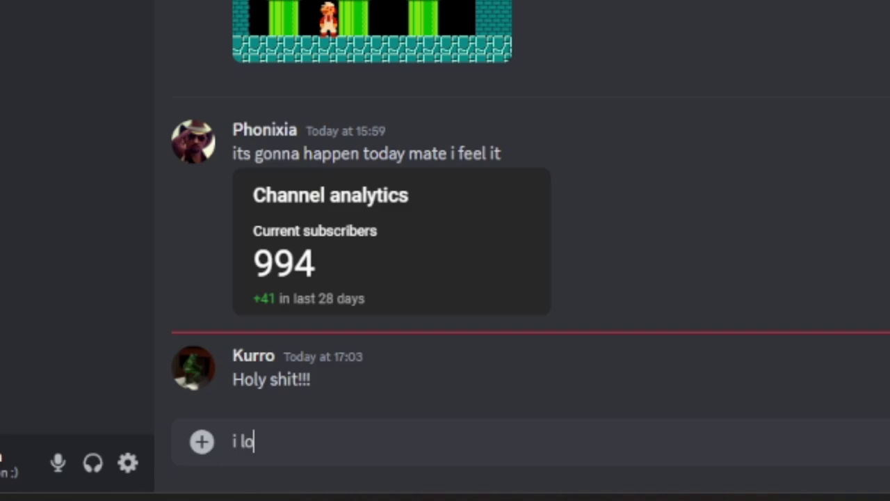
pyautogui.write('st')
pyautogui.write(' all')
pyautogui.write('" all m"[4:]y subs')
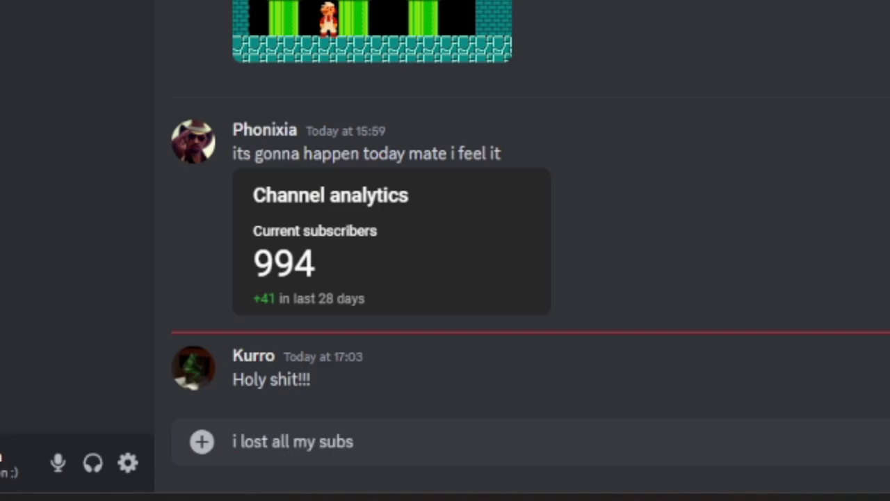
pyautogui.write(' mate')
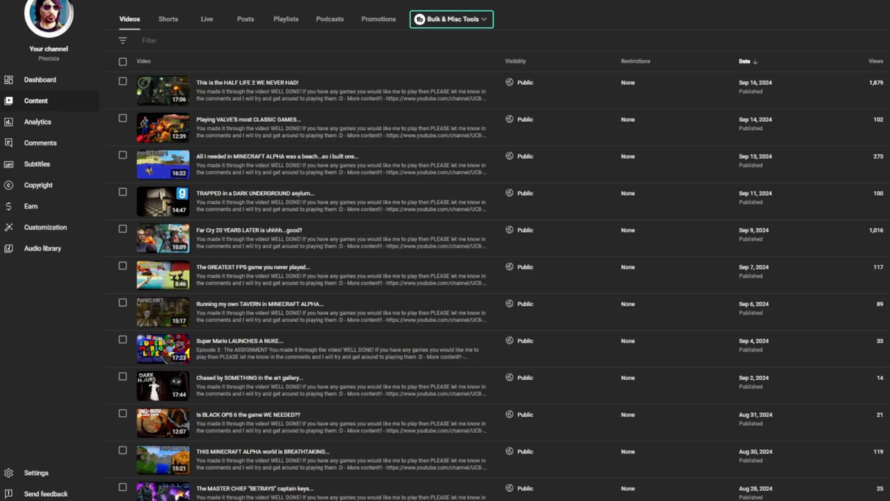
pyautogui.scroll(-2, 445, 278)
pyautogui.scroll(2, 446, 279)
# Go back to the Studio Dashboard with 1,001 current subscribers
pyautogui.click(40, 79)
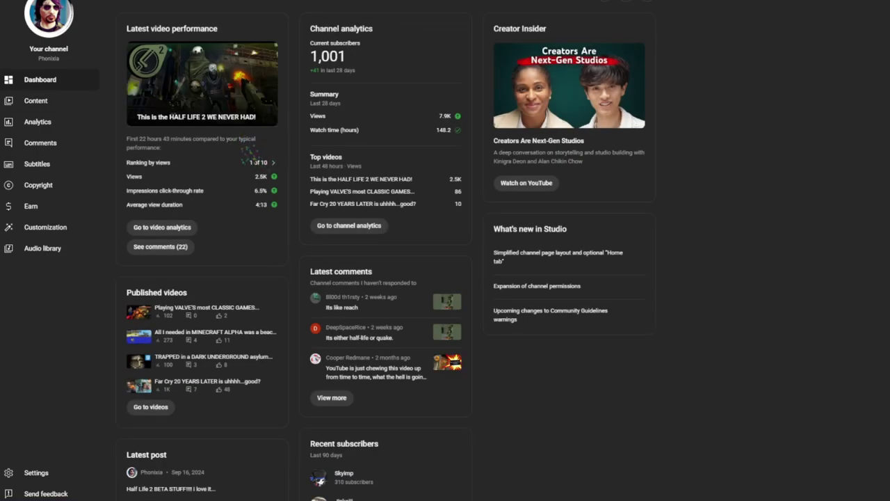